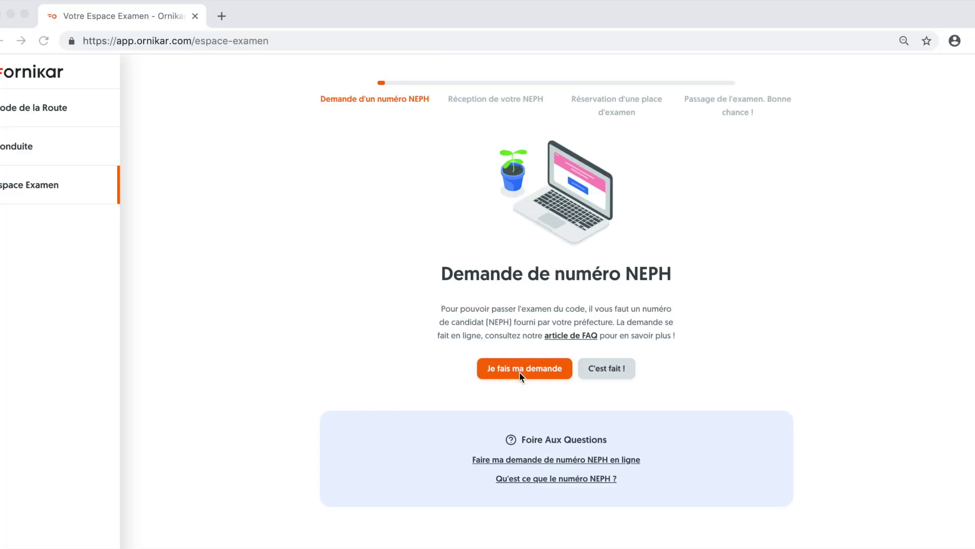
- From Ornikar's Espace Examen, launch 'Je fais ma demande' to open the ANTS licence page
left_click(519, 372)
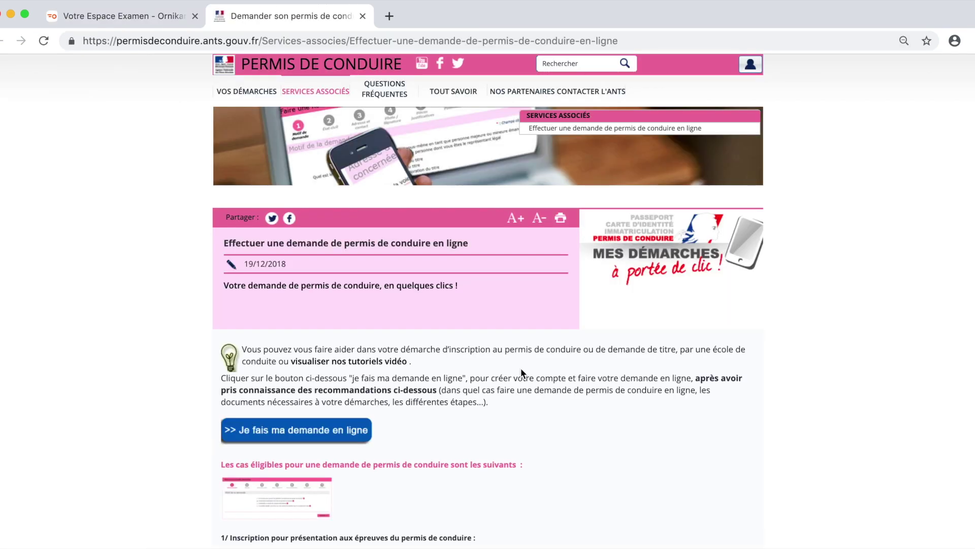
- Start the online request and log in to ANTS with the account identifier and password
left_click(311, 434)
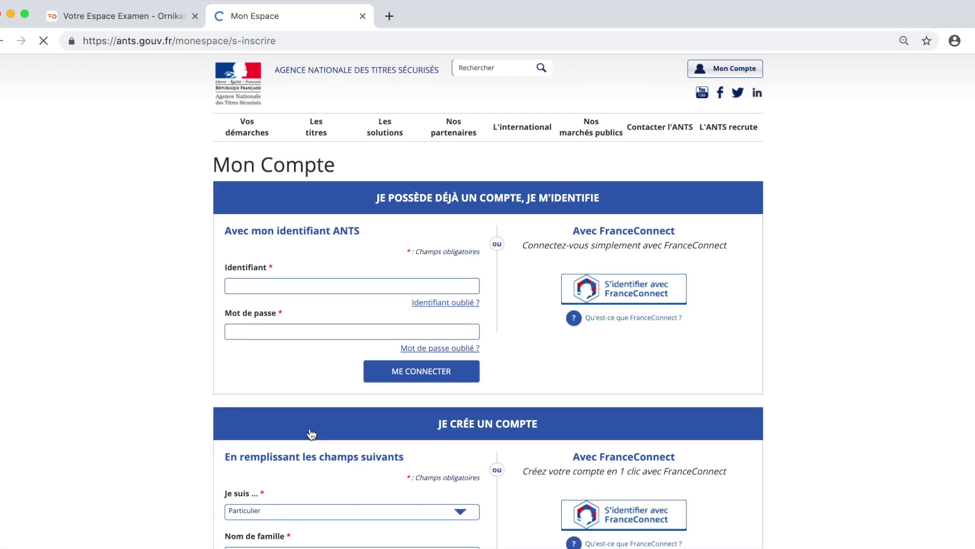
left_click(316, 286)
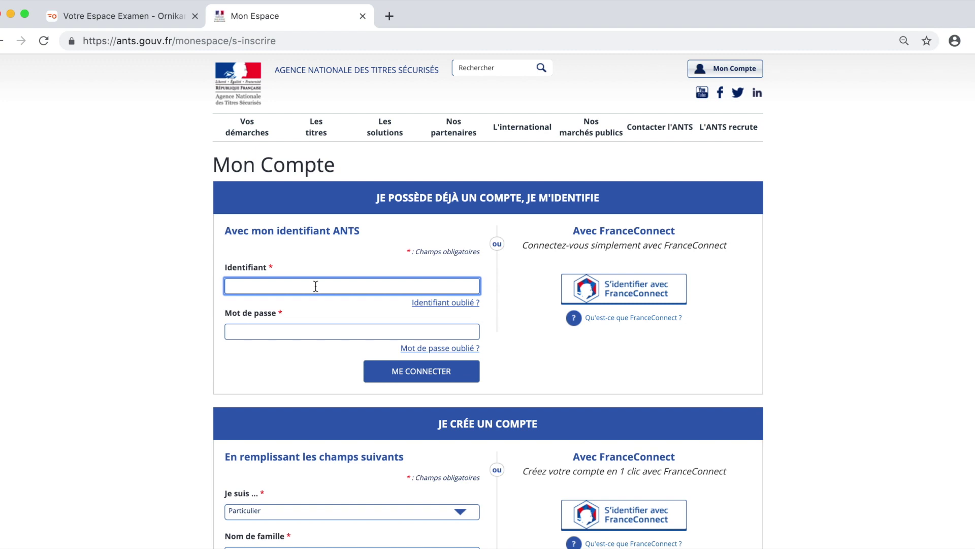
key("Tab")
key("Tab")
type("•••••••••••••")
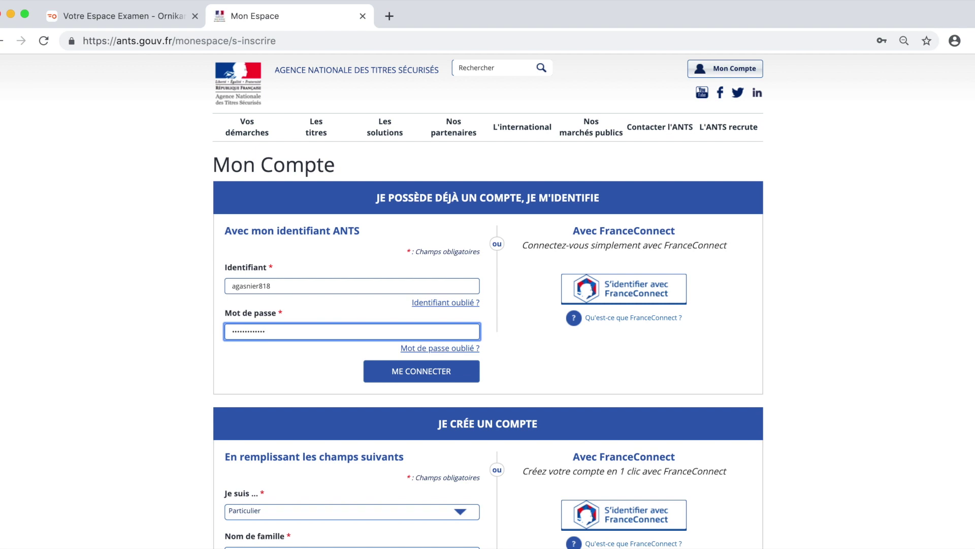
key("Return")
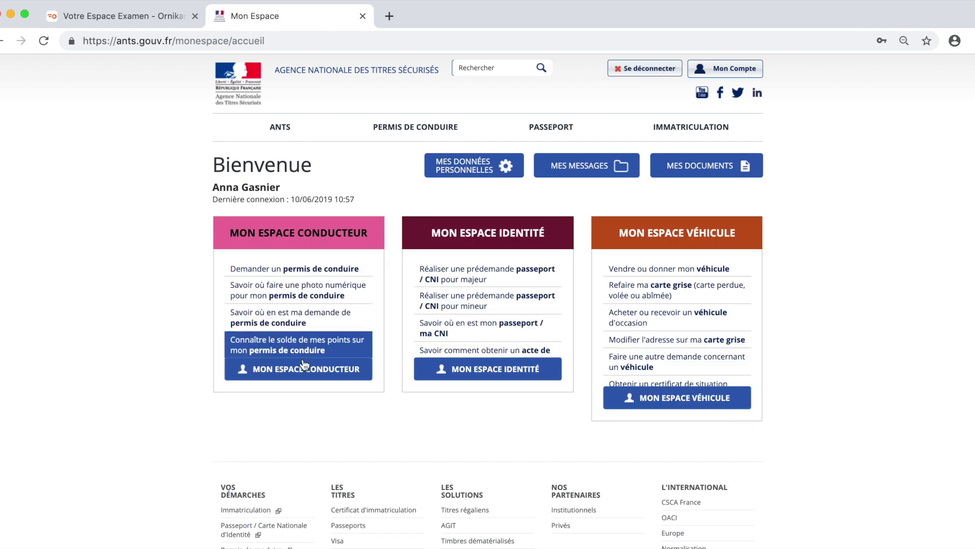
- Go to MON ESPACE CONDUCTEUR and choose 'Commencer la demande' under MES DEMANDES EN COURS
left_click(303, 375)
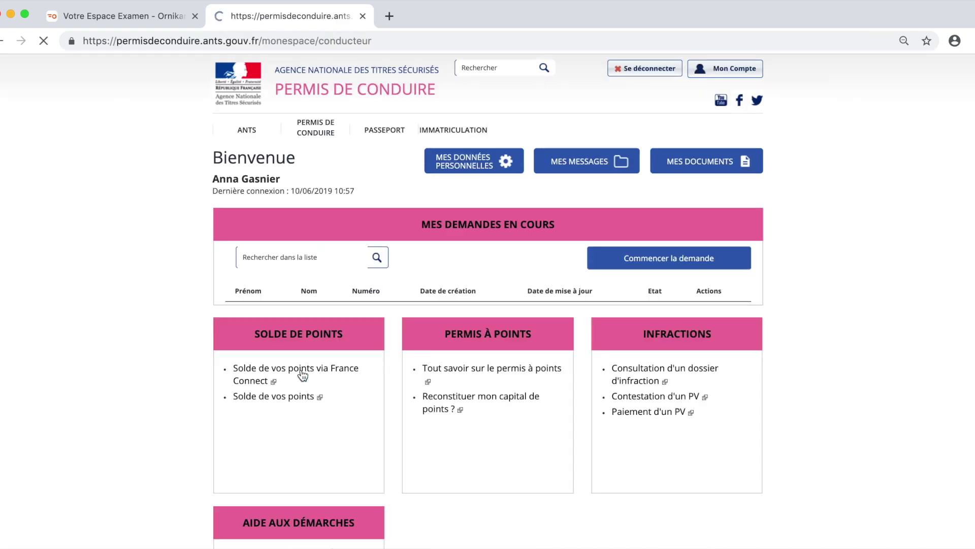
left_click(675, 264)
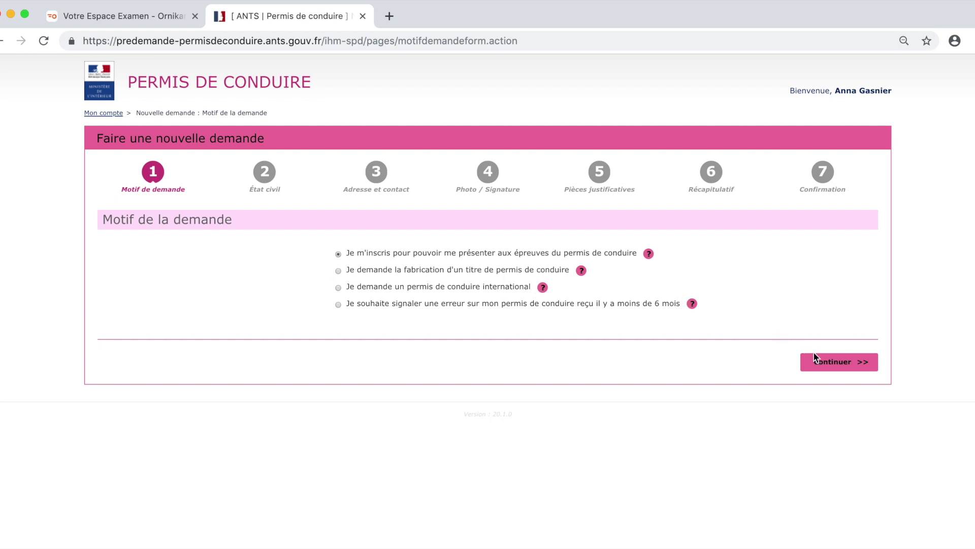
- Continue and choose 'd'une inscription pour passer les épreuves' as the request reason, category B
left_click(839, 363)
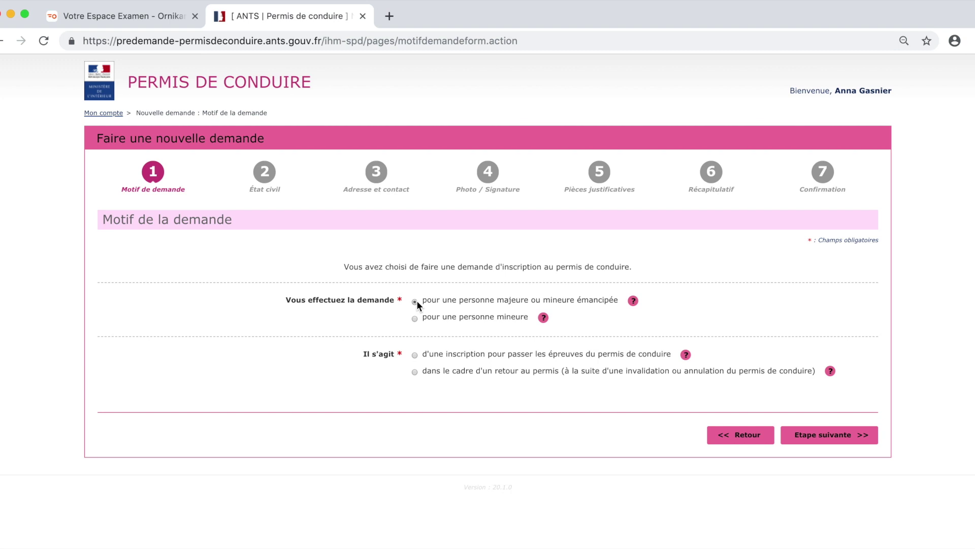
left_click(414, 355)
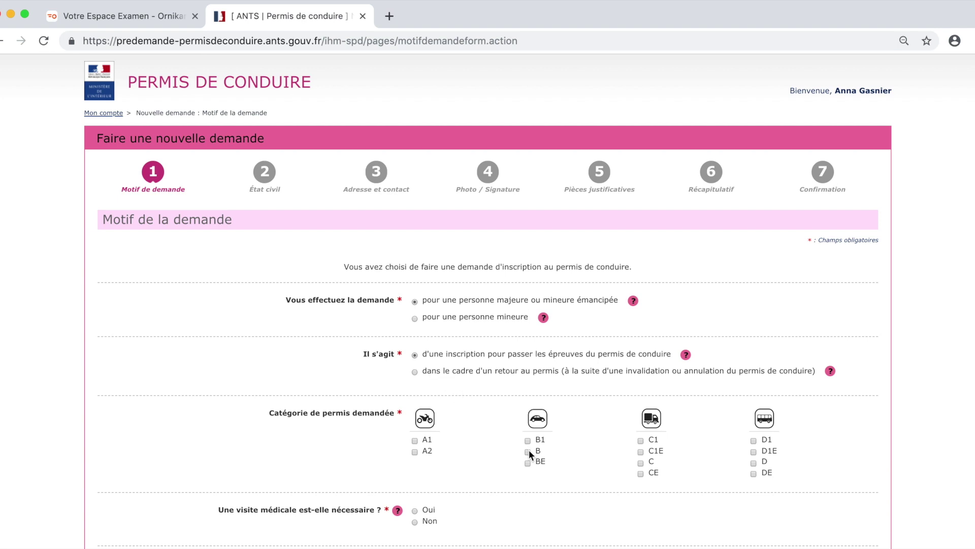
scroll(529, 447, "down", 5)
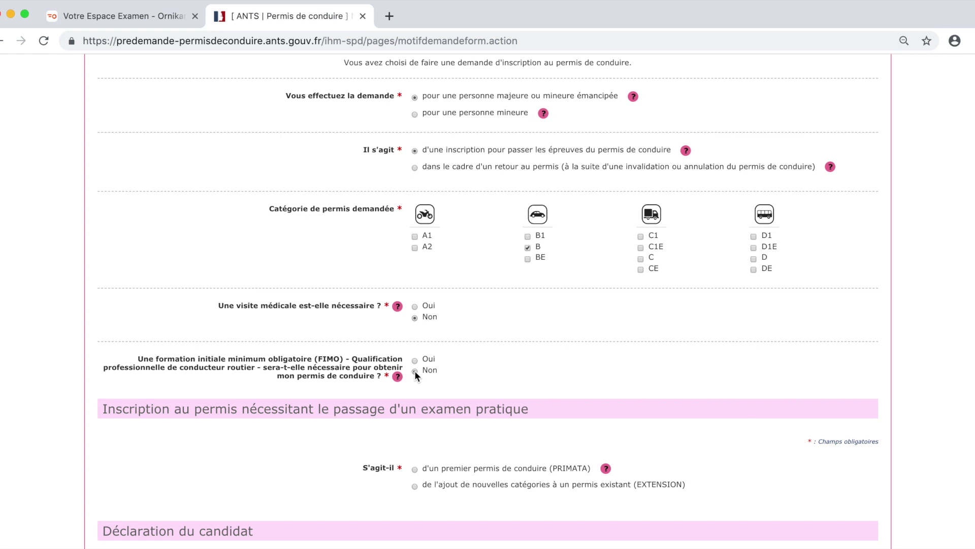
scroll(414, 370, "down", 5)
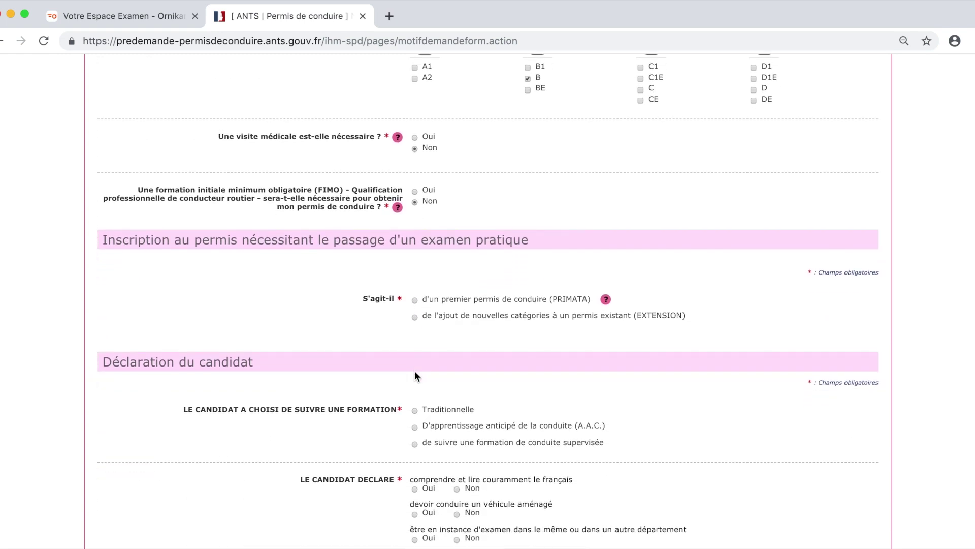
- Declare a first licence (PRIMATA) with Traditionnelle training and go to the next step
left_click(415, 300)
scroll(416, 299, "down", 2)
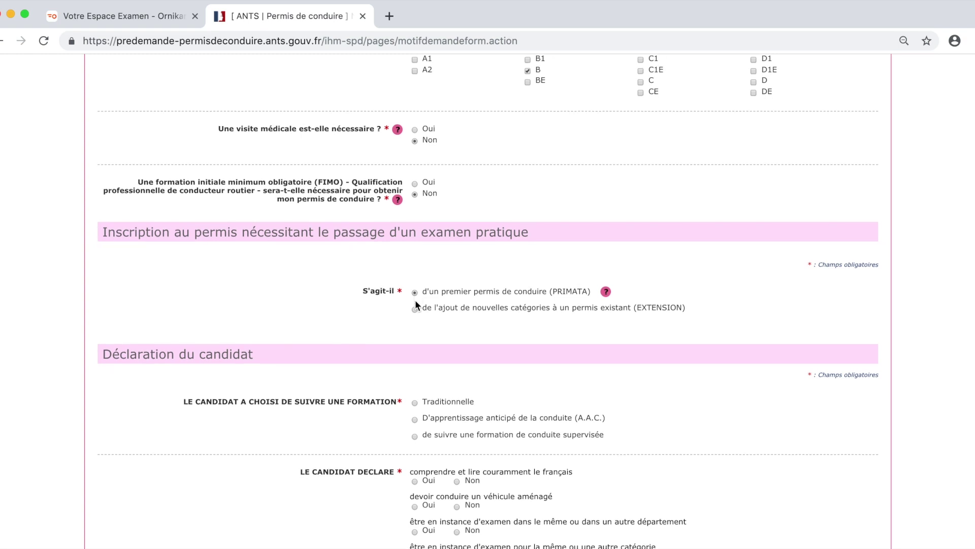
scroll(416, 304, "down", 1)
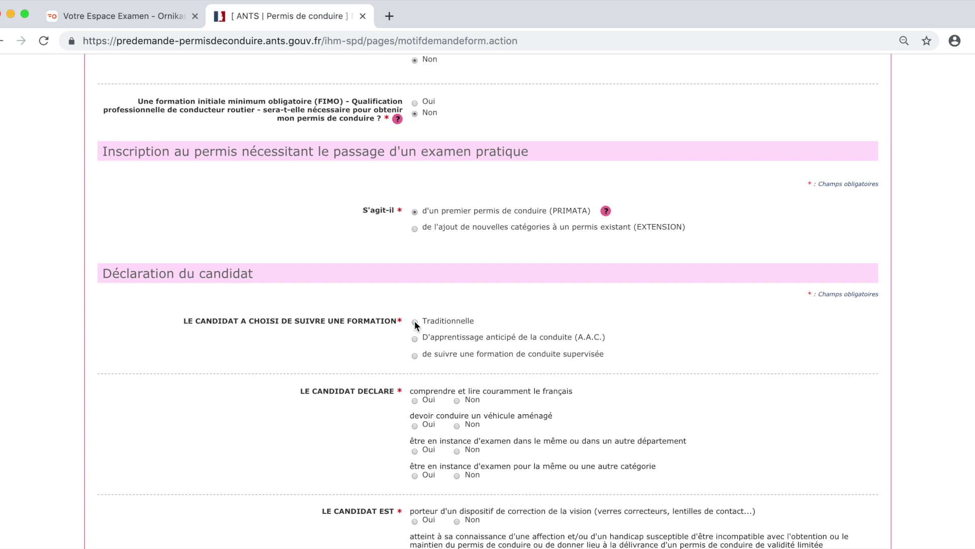
left_click(414, 321)
scroll(414, 322, "down", 2)
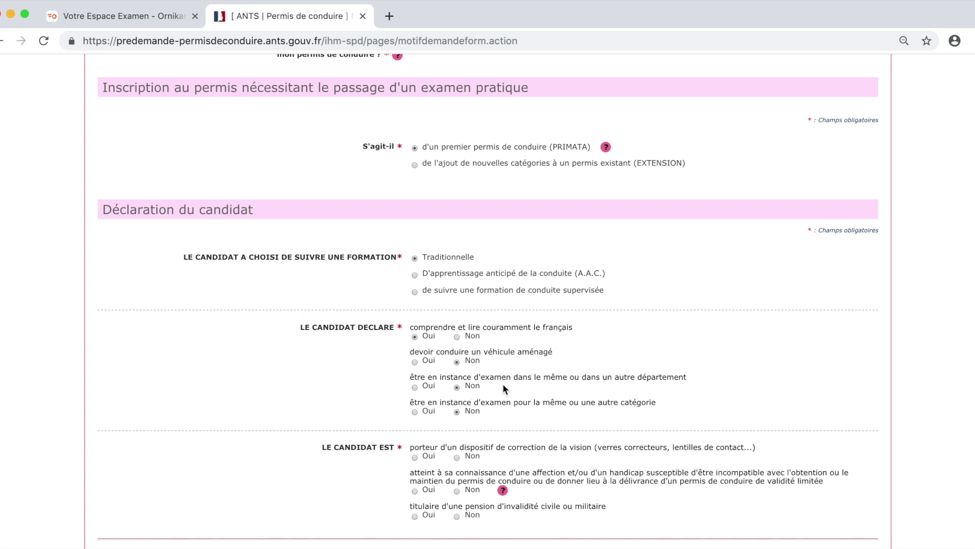
scroll(477, 422, "down", 2)
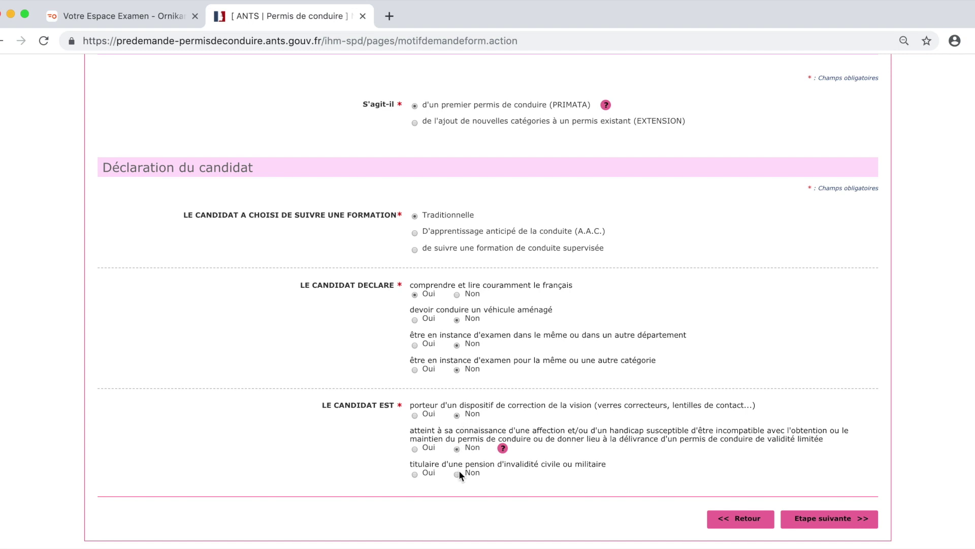
left_click(854, 529)
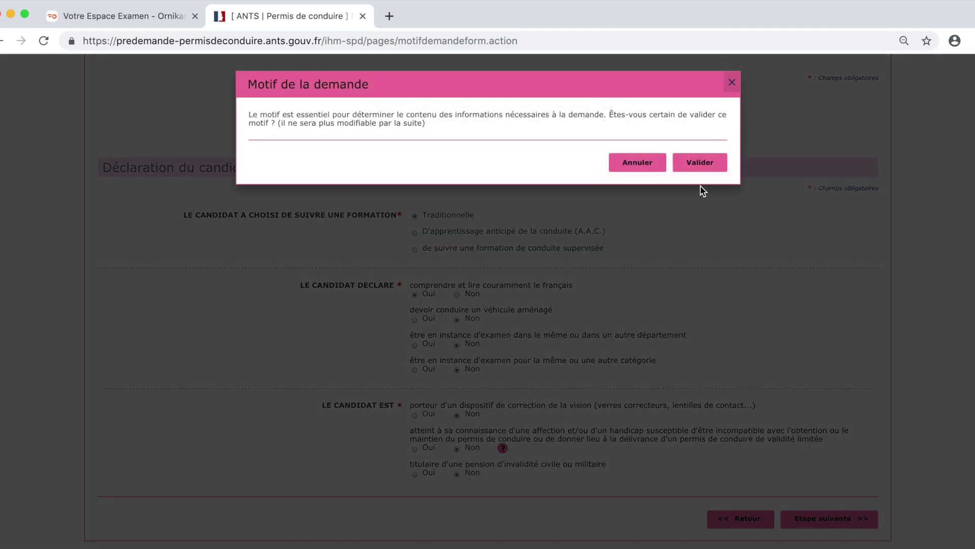
- Validate the request reason and enter the candidate's date of birth
left_click(701, 162)
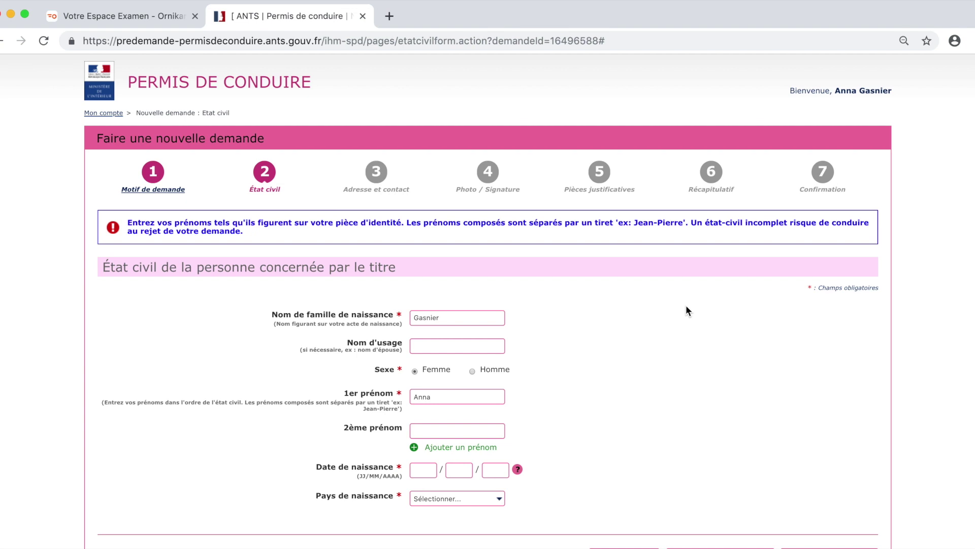
left_click(429, 346)
left_click(422, 469)
- Set the birthplace to FRANCE, 92 - HAUTS-DE-SEINE, pick the town of birth, and proceed
left_click(444, 501)
key("a")
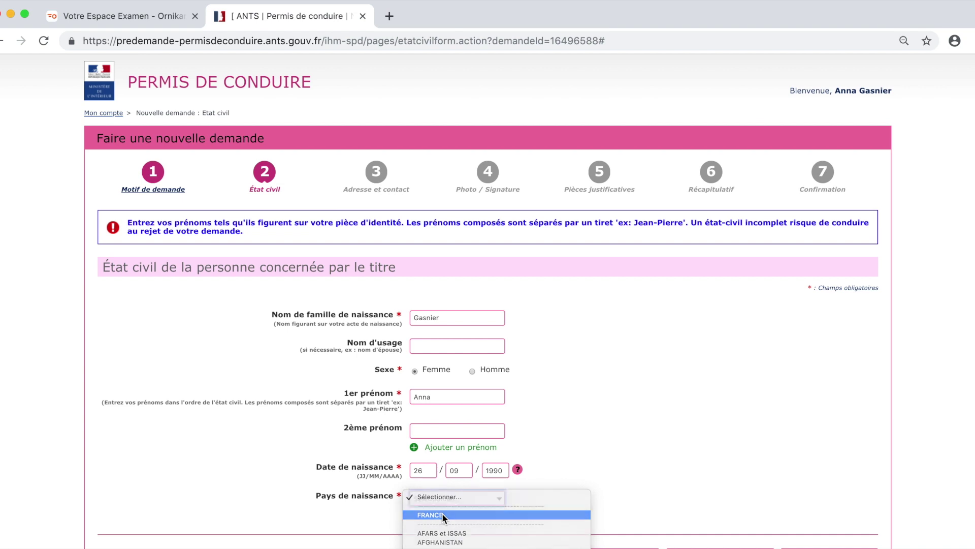
left_click(442, 514)
scroll(442, 513, "down", 1)
left_click(445, 499)
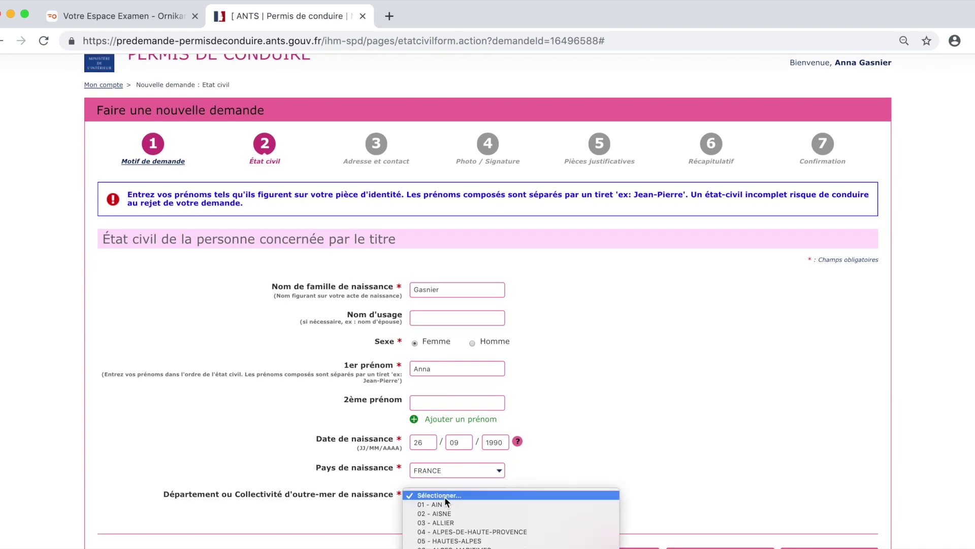
scroll(444, 496, "down", 15)
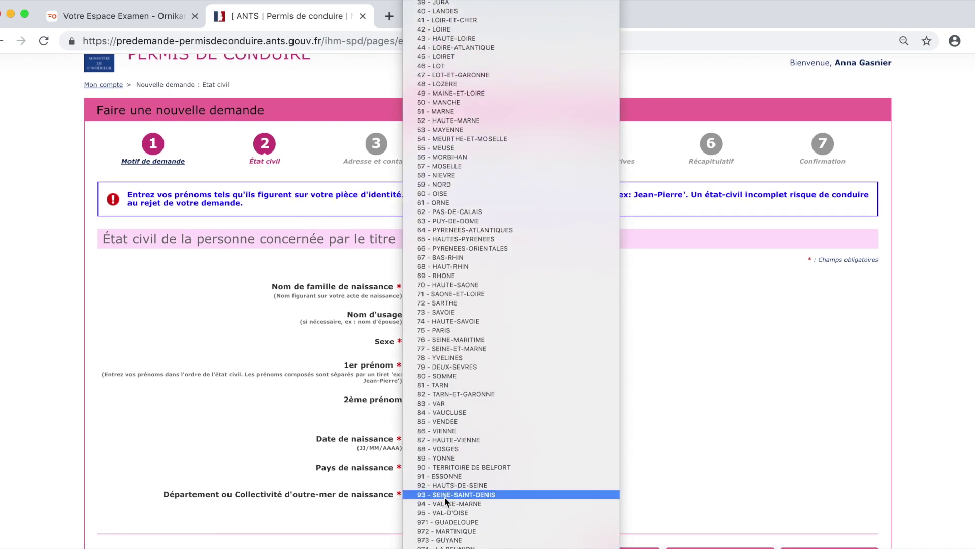
left_click(447, 485)
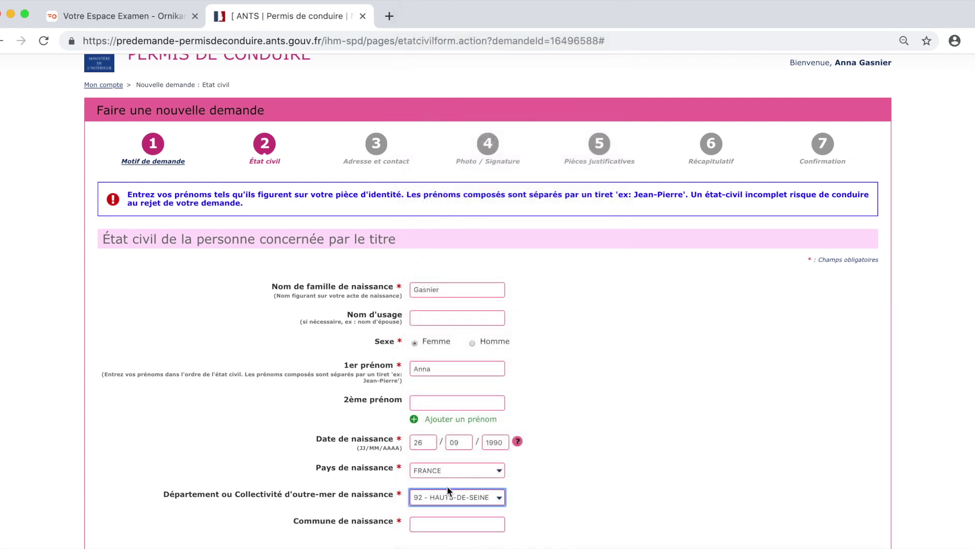
scroll(480, 491, "down", 1)
left_click(464, 474)
type("Lev")
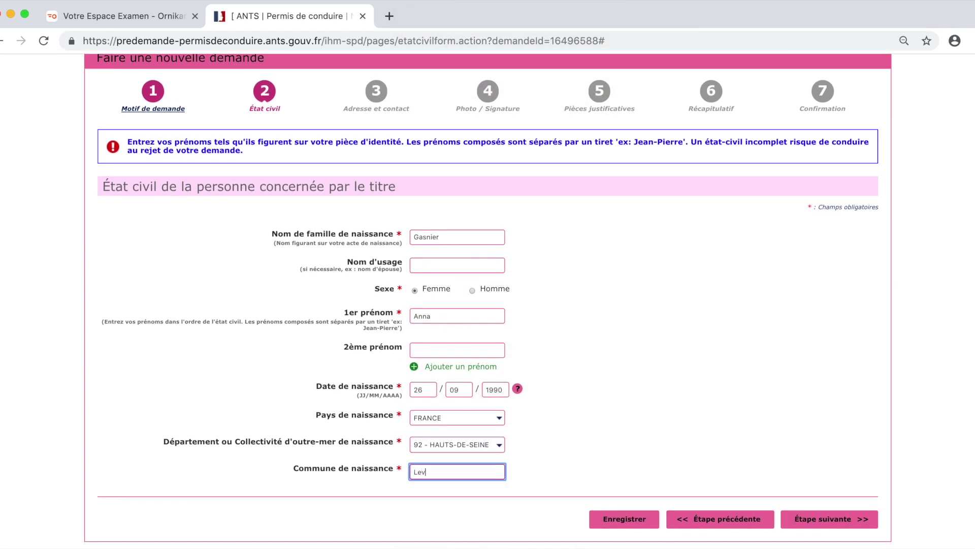
type("allois")
left_click(468, 489)
left_click(816, 526)
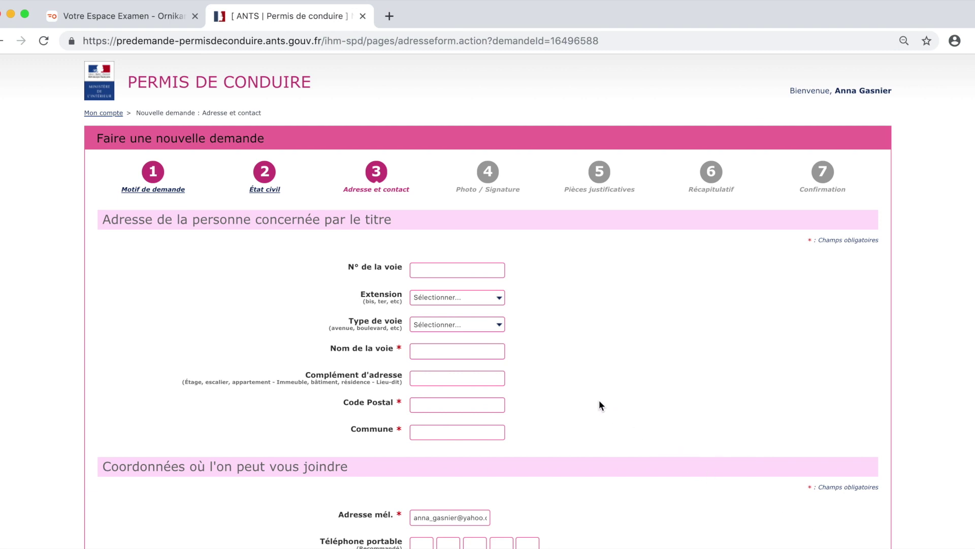
- Fill in the postal address: street number, street type Rue, street name, postal code and town
left_click(467, 270)
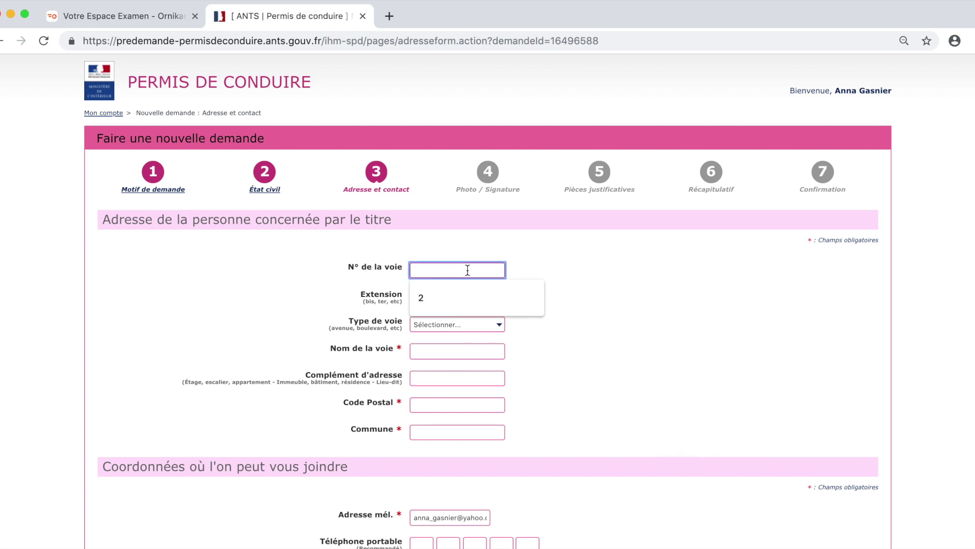
type("26")
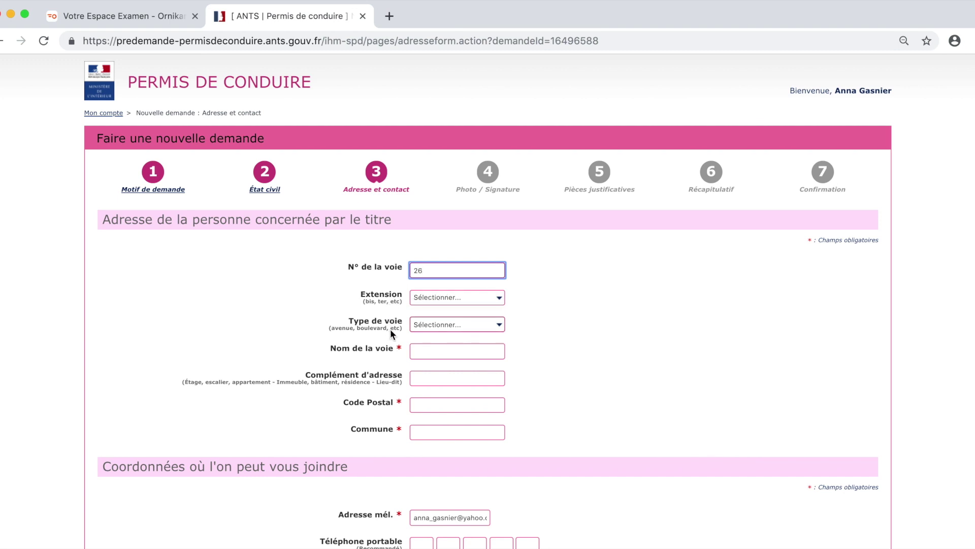
left_click(422, 326)
left_click(425, 331)
left_click(422, 350)
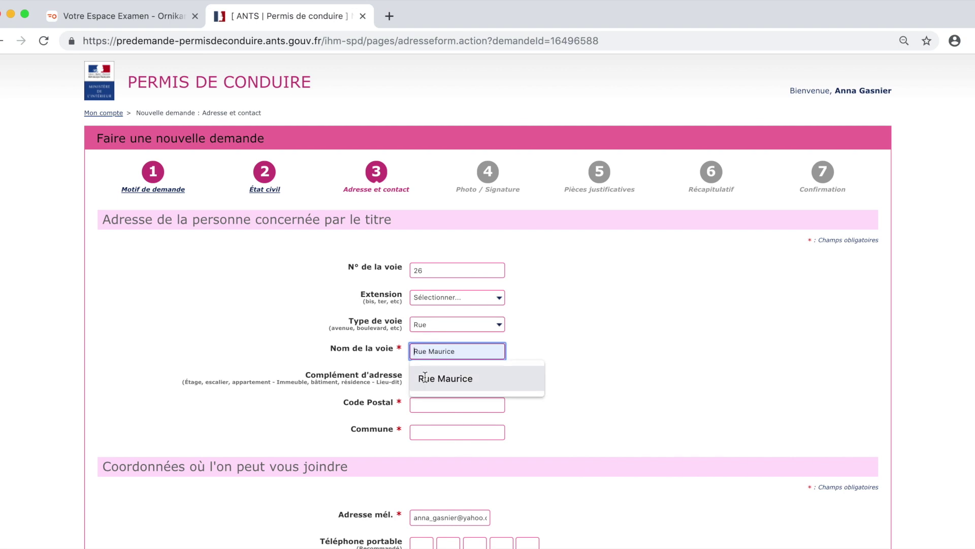
left_click(425, 382)
left_click(418, 405)
type("92110")
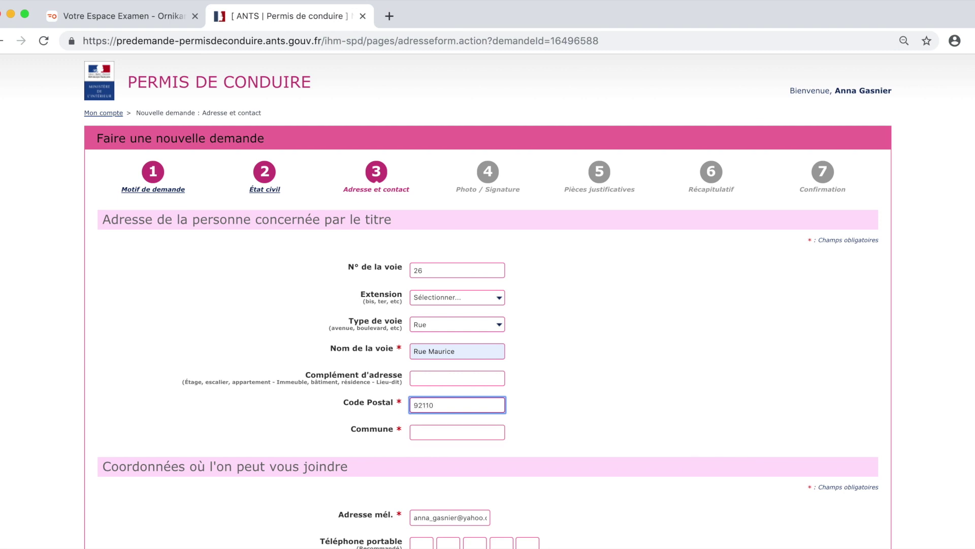
left_click(420, 430)
type("Clichy")
scroll(596, 394, "down", 2)
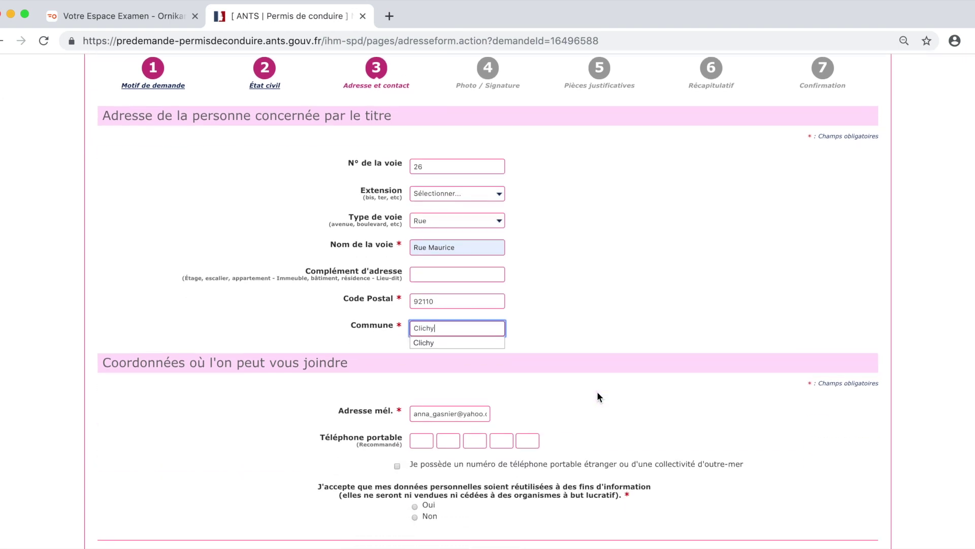
- Enter the mobile phone number, answer Non to data reuse, and continue to Photo/Signature
left_click(484, 345)
left_click(420, 439)
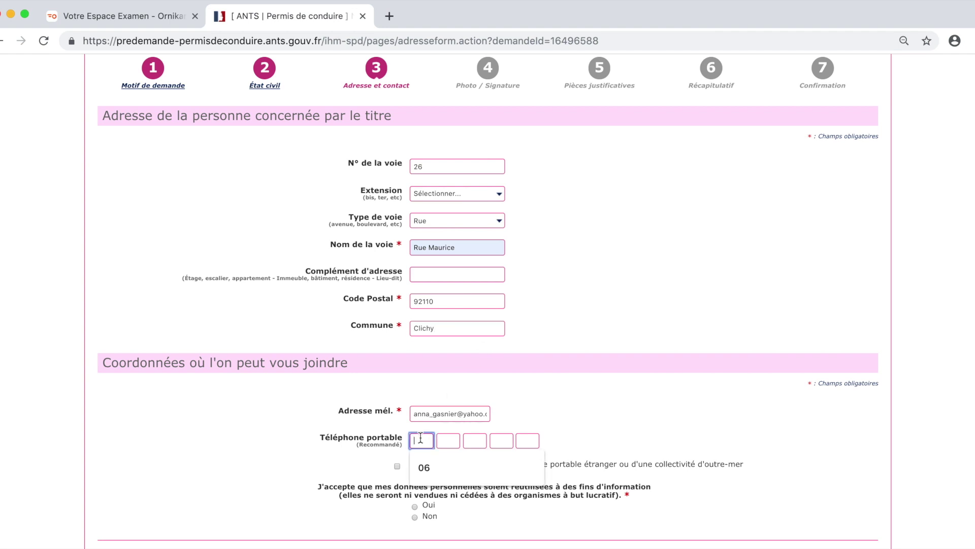
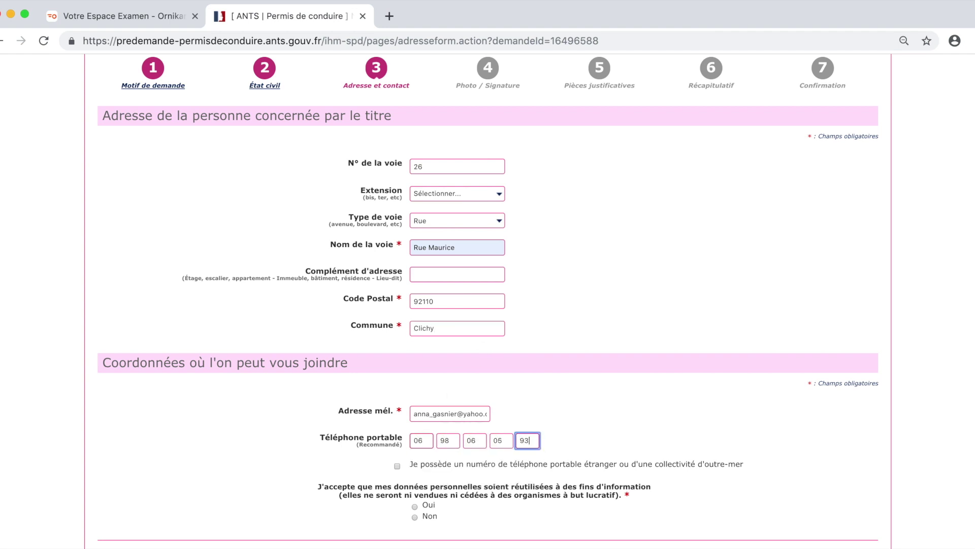
left_click(413, 516)
scroll(756, 480, "down", 2)
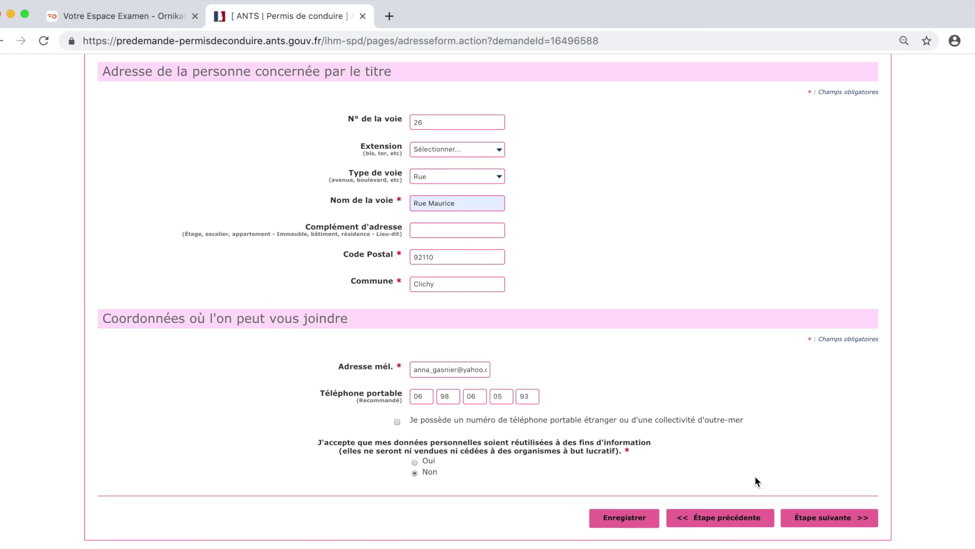
left_click(830, 519)
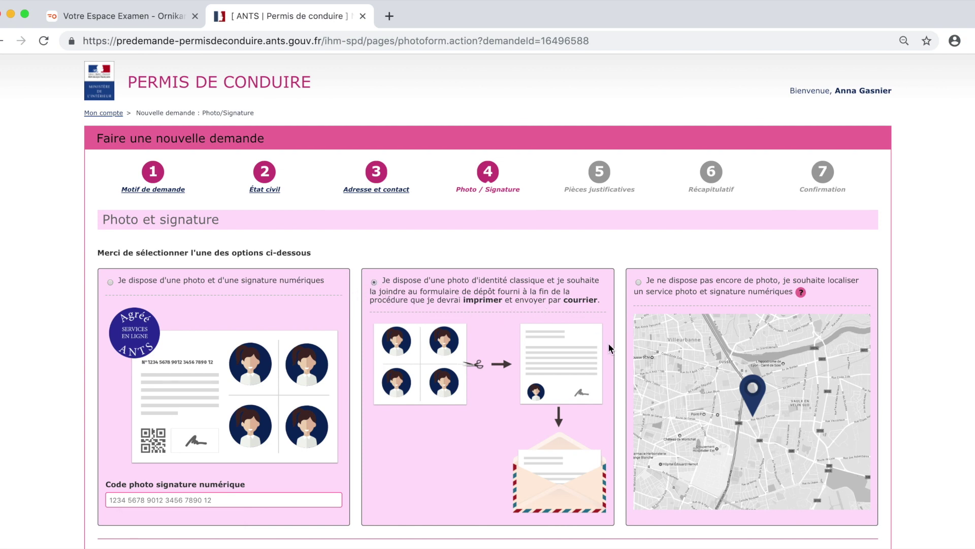
- Continue to Pièces justificatives and upload the identity document recto and verso files
scroll(824, 538, "down", 2)
left_click(823, 523)
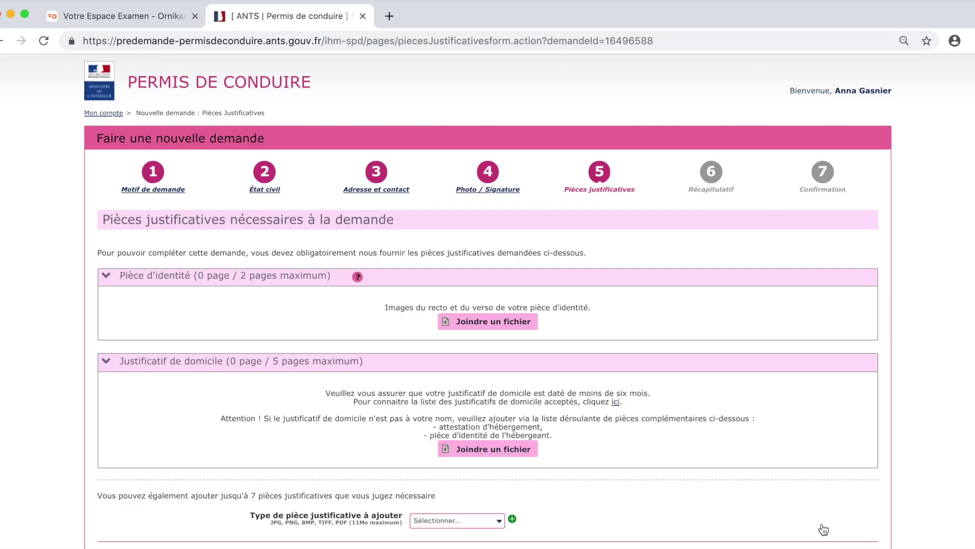
scroll(824, 529, "down", 2)
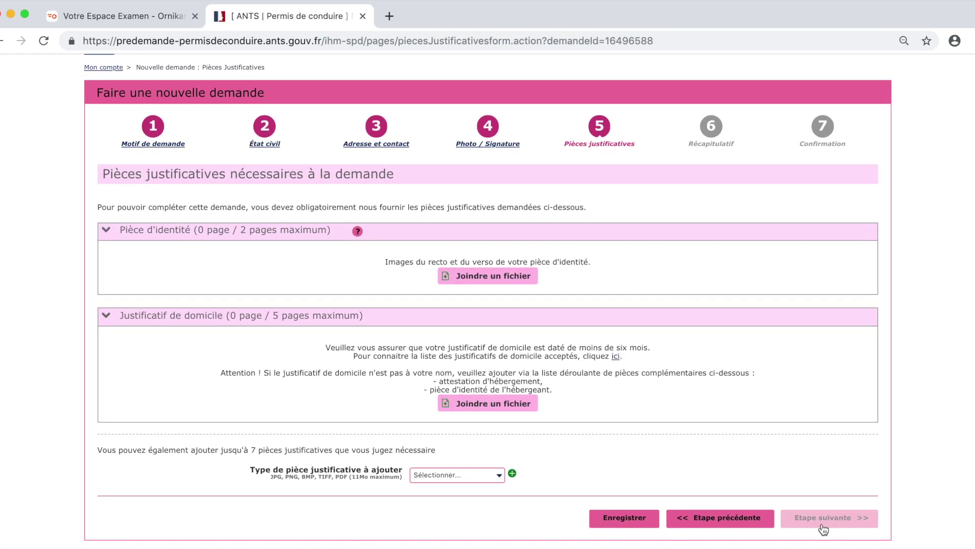
left_click(480, 279)
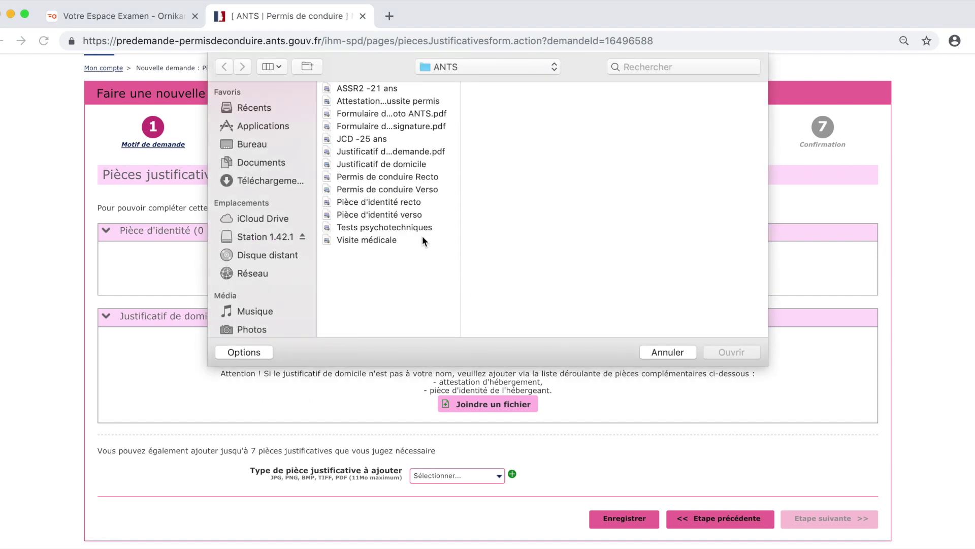
double_click(404, 201)
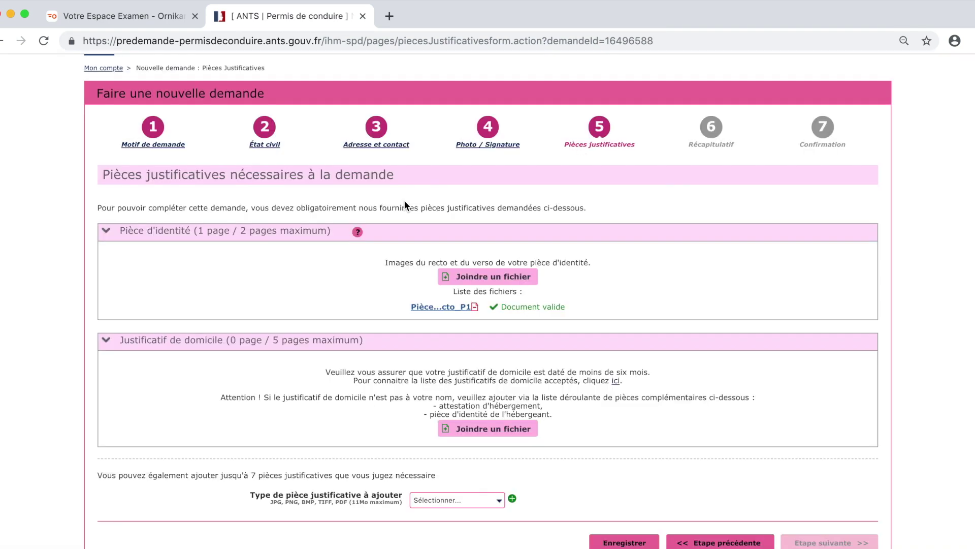
left_click(457, 278)
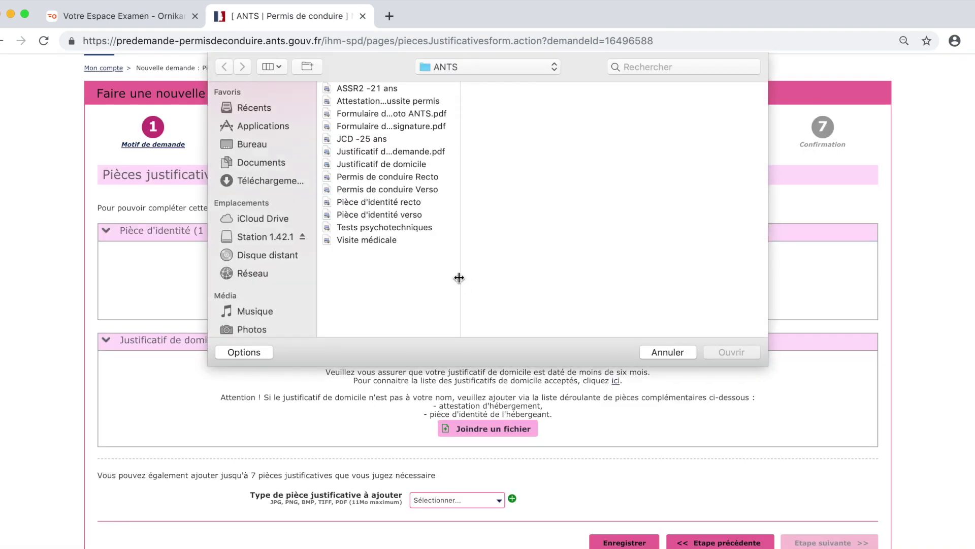
double_click(395, 215)
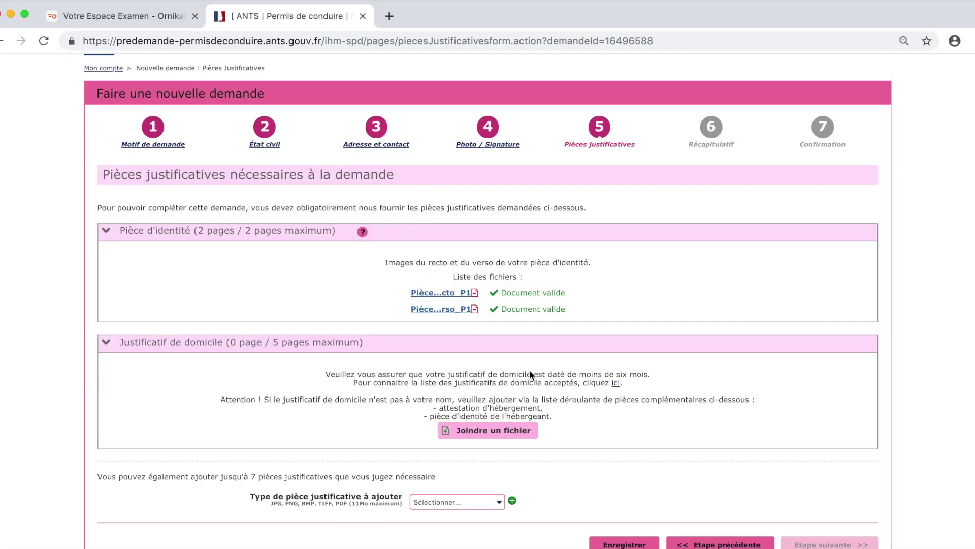
- Upload the Justificatif de domicile file as proof of address and continue to Récapitulatif
left_click(525, 430)
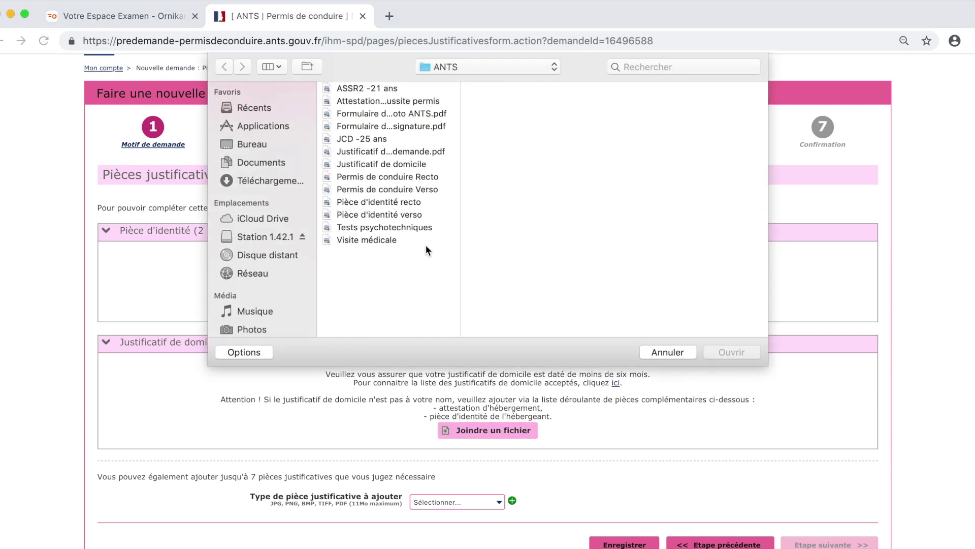
left_click(415, 166)
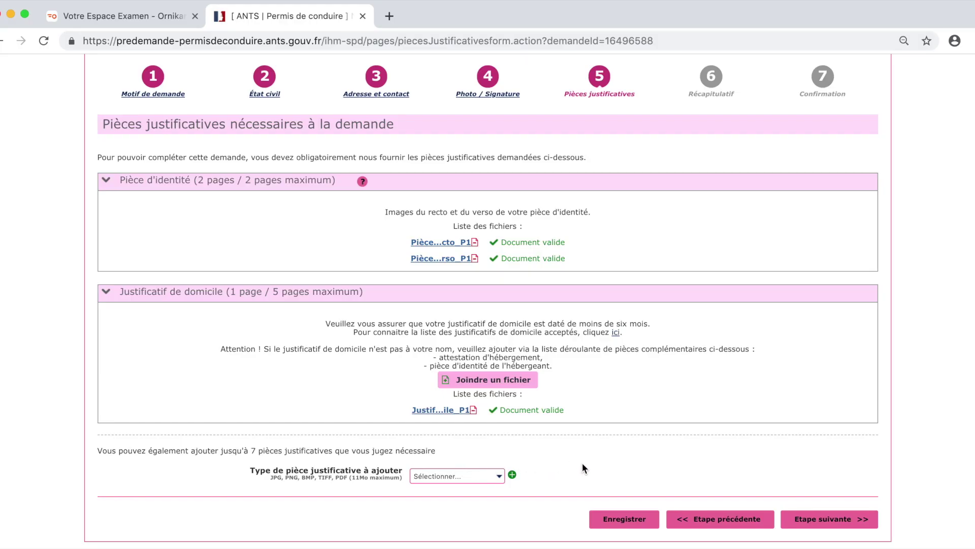
left_click(823, 523)
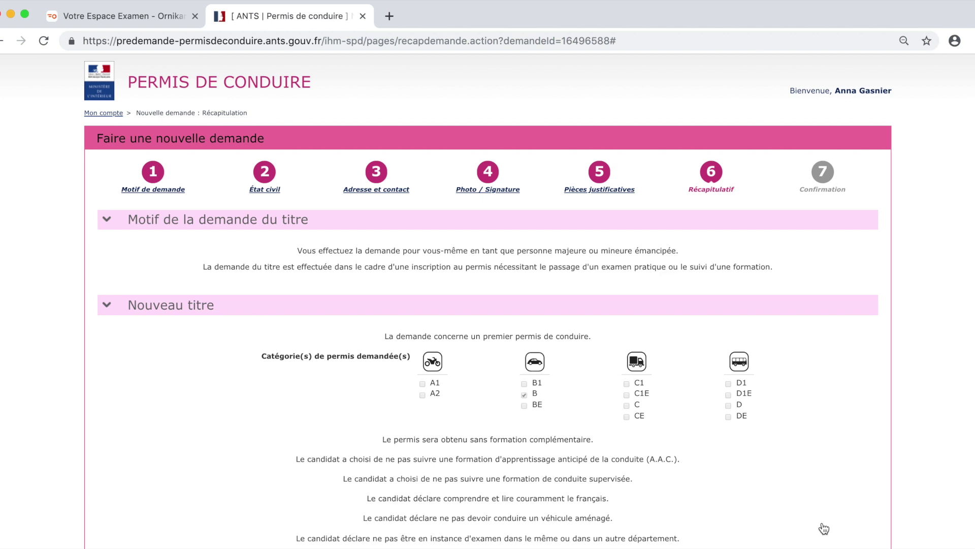
- Review the Récapitulatif down to Relisez-vous and tick the sworn attestation checkbox
scroll(824, 528, "down", 6)
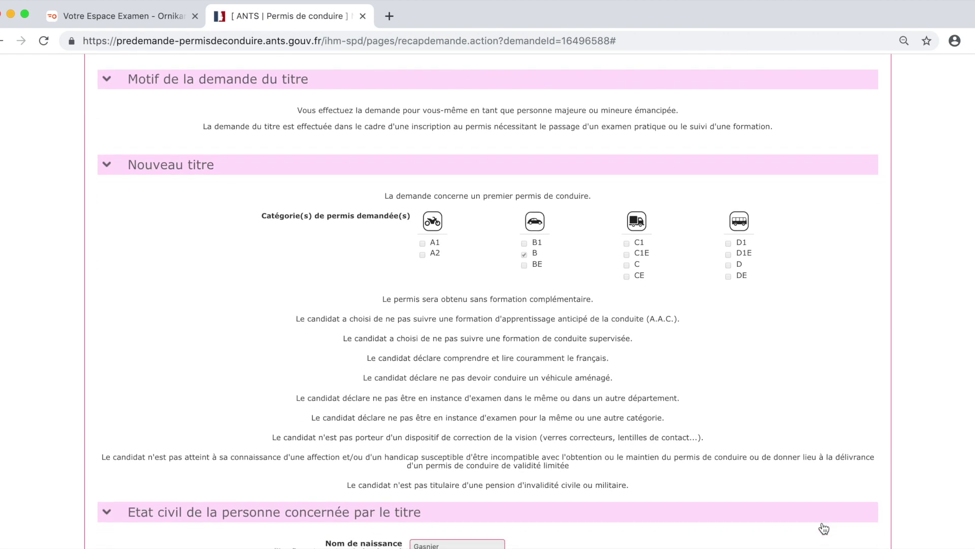
scroll(823, 529, "down", 9)
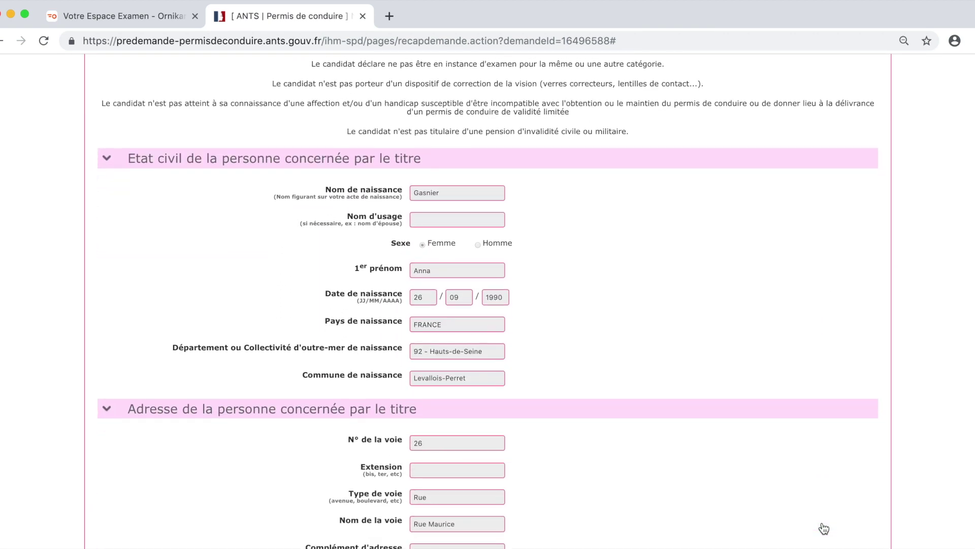
scroll(823, 529, "down", 8)
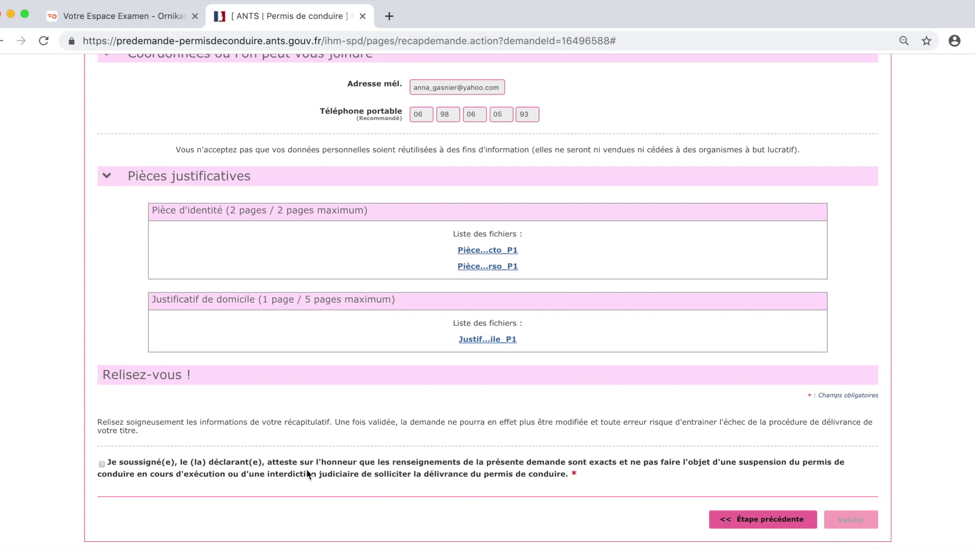
left_click(102, 464)
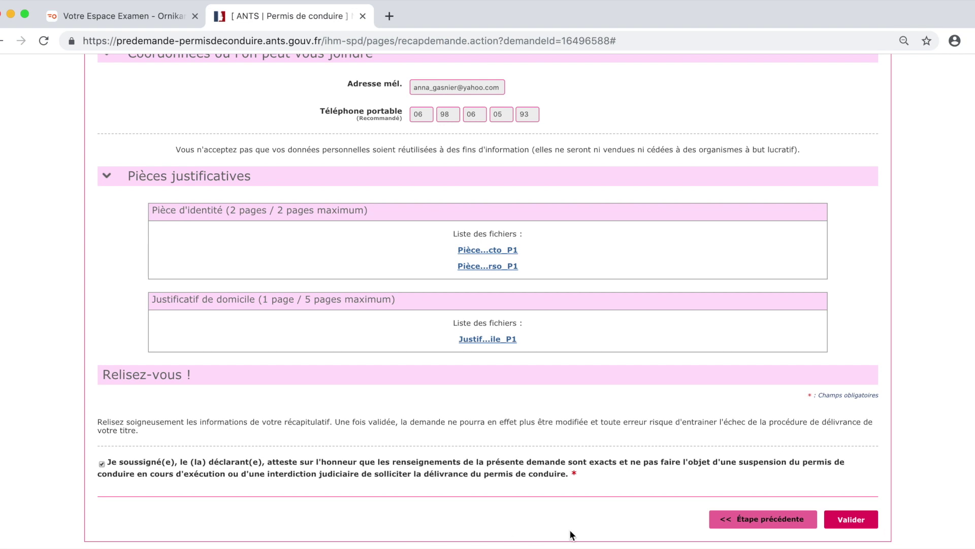